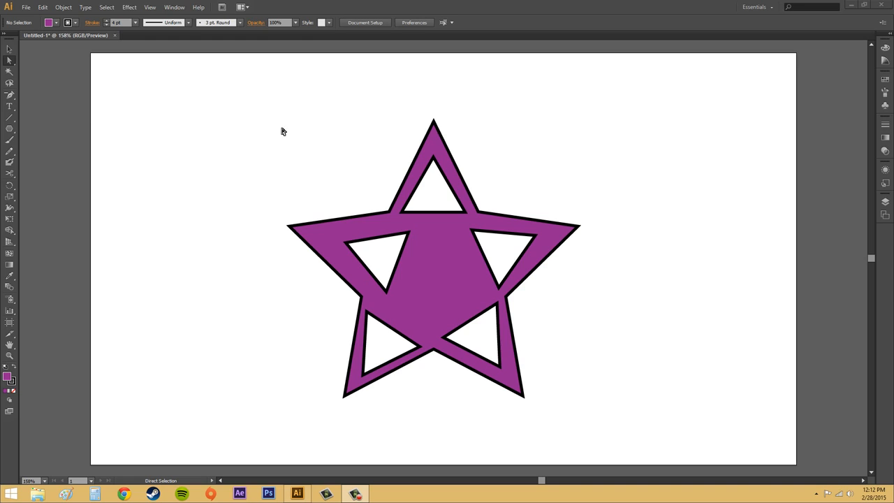
- Delete the purple star compound path with its triangular cut-outs from the artboard
click(354, 216)
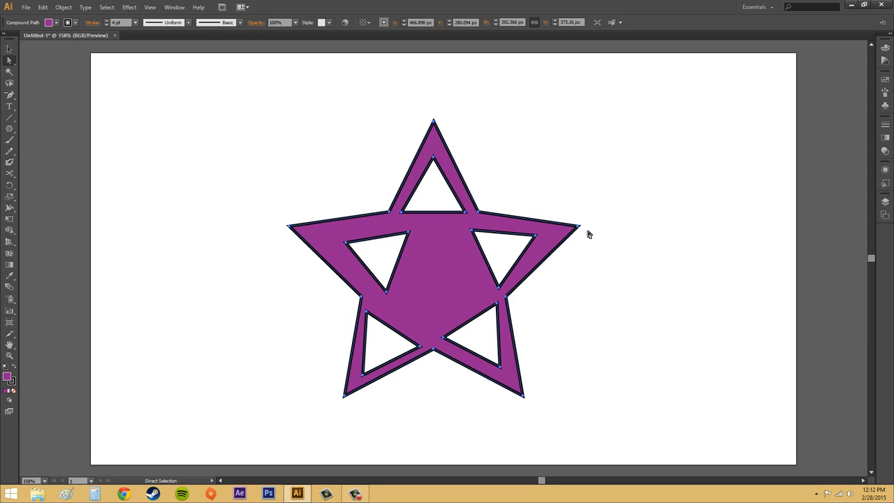
click(649, 384)
click(450, 255)
mouse_move(447, 247)
mouse_down()
mouse_move(566, 193)
mouse_move(527, 272)
mouse_move(438, 188)
mouse_move(431, 233)
mouse_move(453, 255)
mouse_move(447, 262)
mouse_move(438, 258)
mouse_move(444, 252)
mouse_up()
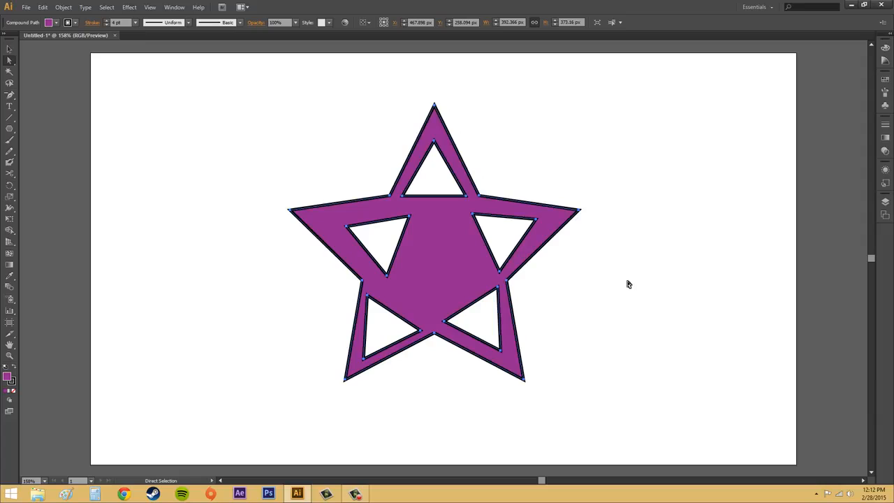
key(Delete)
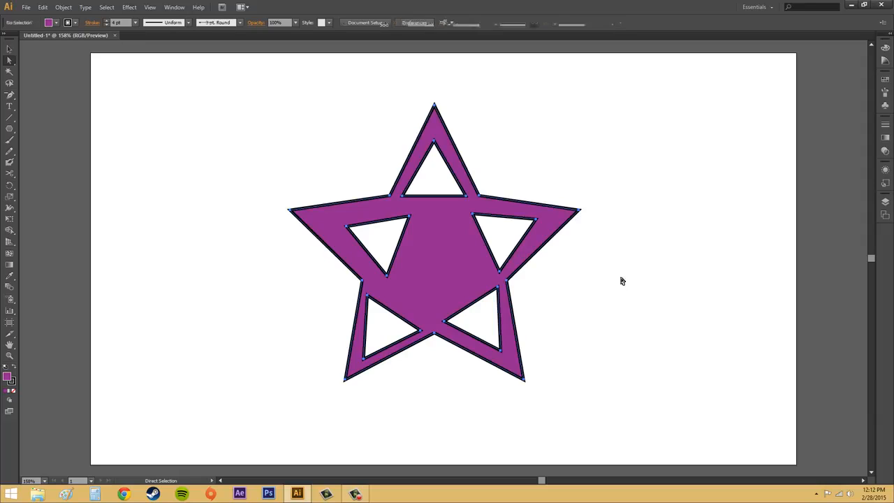
- Draw a rectangle about 577 by 342 px with two five-pointed stars inside, about 95 px wide at upper left and 109 px at lower right
drag(9, 128, 56, 128)
drag(232, 123, 656, 374)
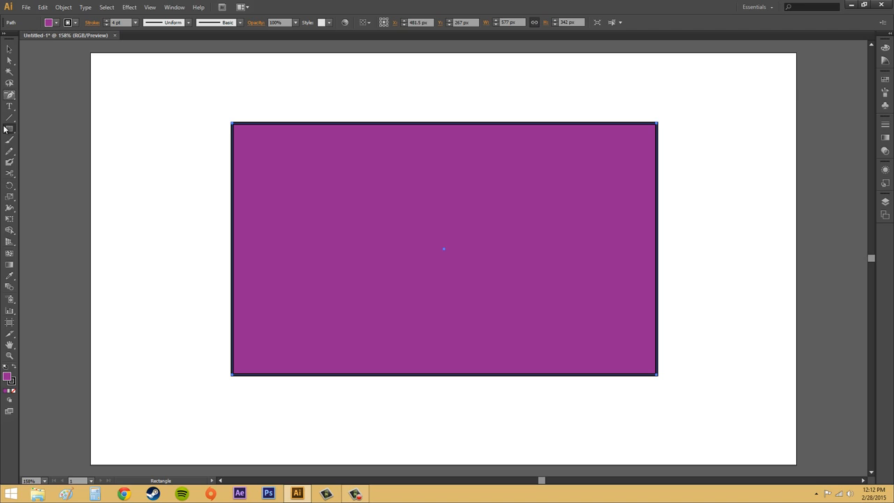
drag(9, 129, 50, 173)
drag(290, 174, 322, 194)
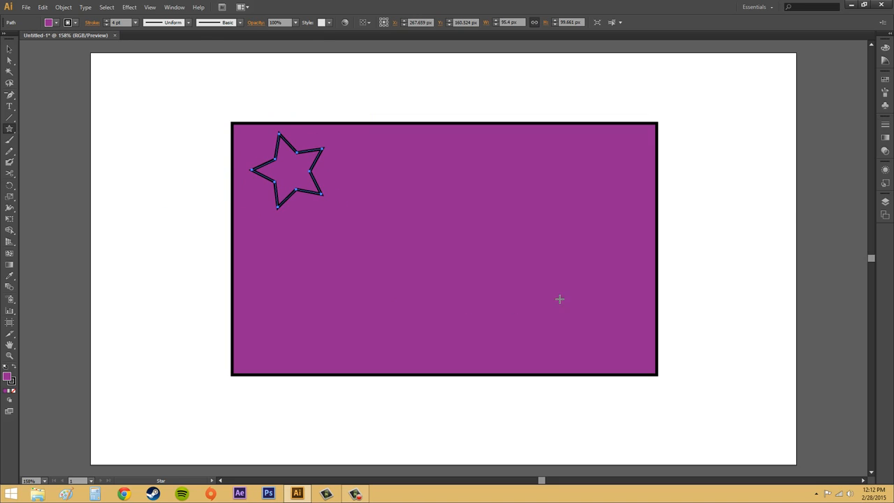
drag(576, 292, 609, 330)
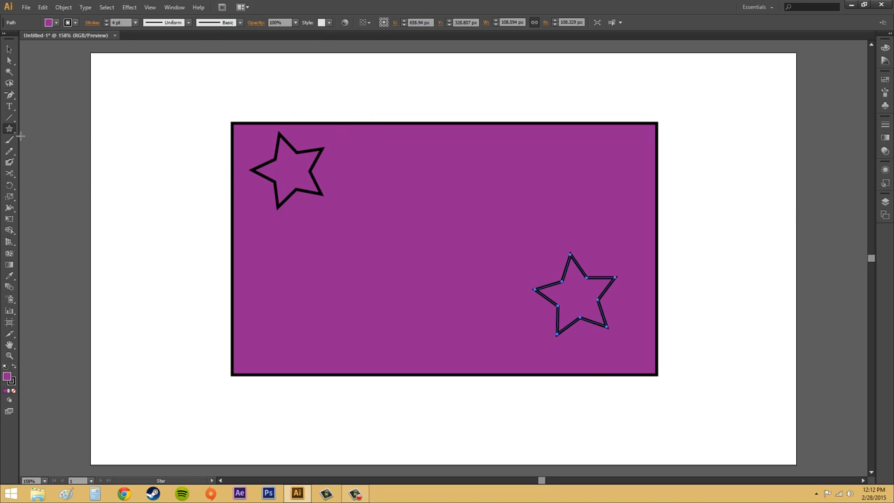
- Draw three triangles about 113 to 130 px wide inside the rectangle, and shift the last one left, clear of the lower-right star
drag(12, 132, 49, 160)
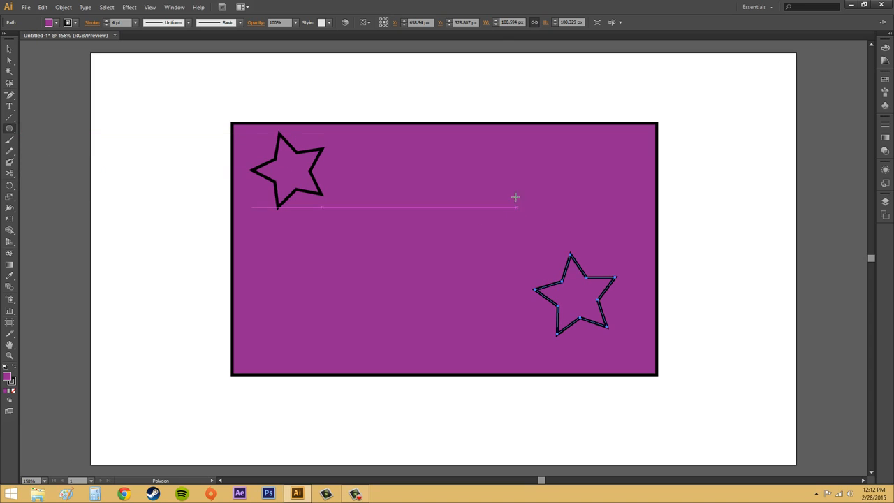
drag(516, 180, 557, 206)
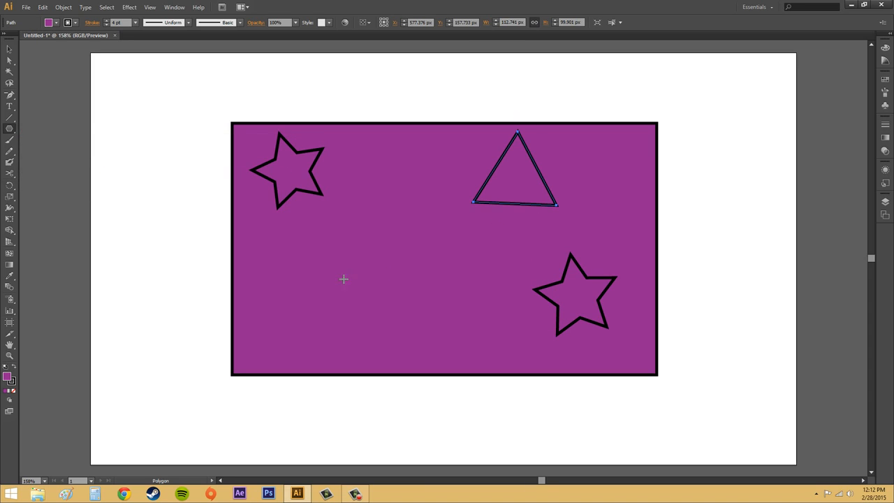
drag(323, 270, 368, 305)
drag(497, 283, 510, 333)
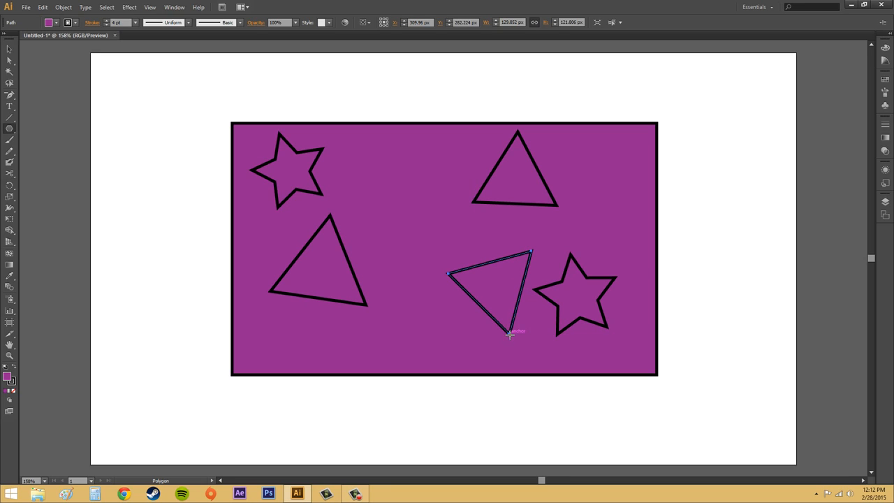
click(9, 49)
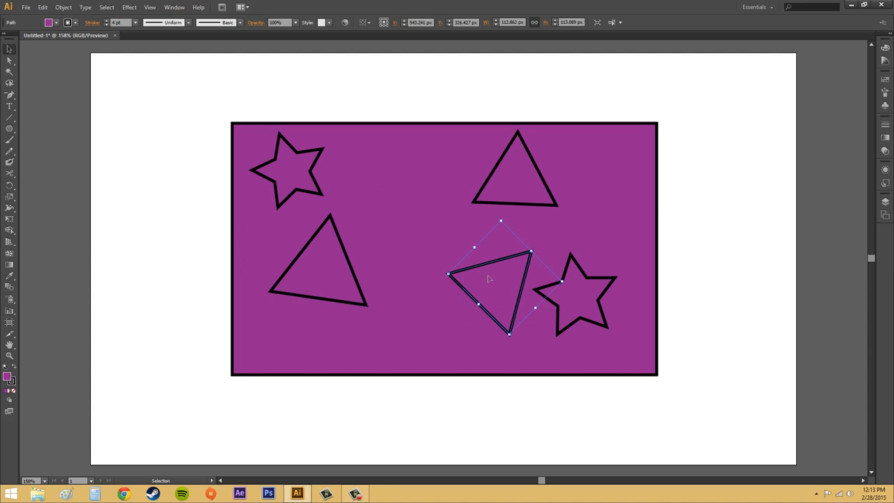
drag(500, 261, 452, 263)
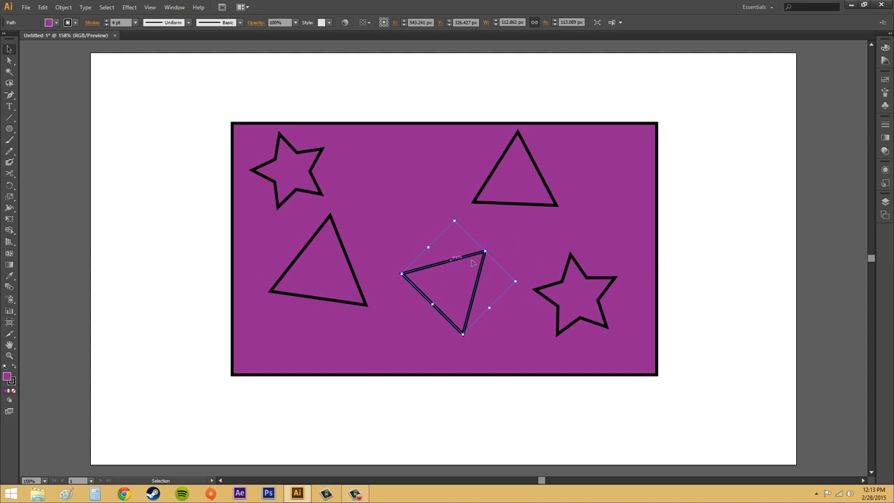
click(724, 251)
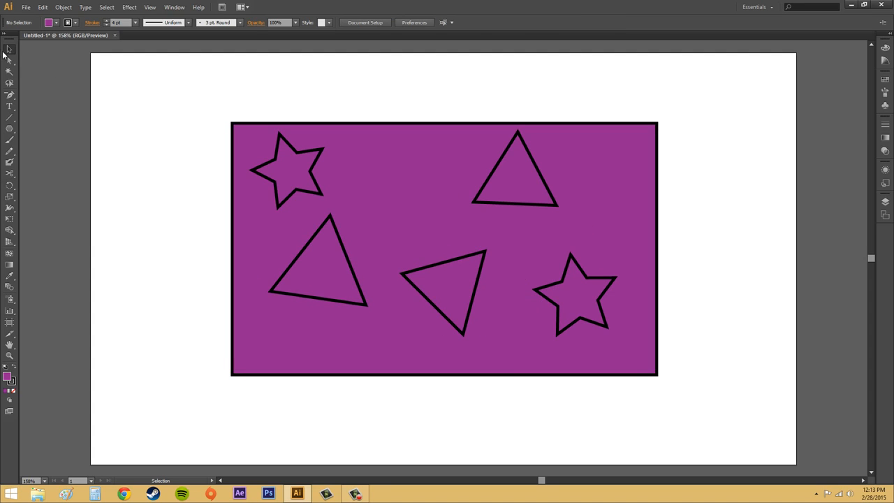
- Make a compound path from the rectangle, stars and triangles, and move it slightly left and down to about X 467.5 px, Y 280 px
click(9, 60)
drag(187, 87, 764, 405)
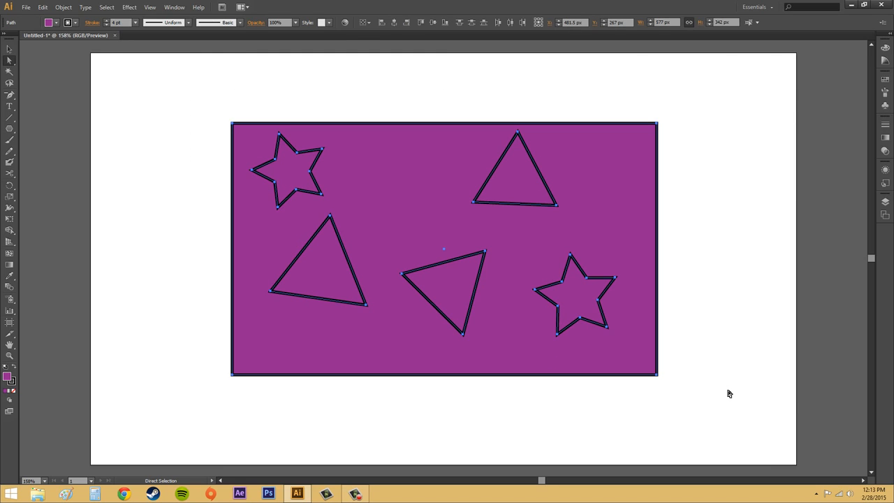
click(63, 7)
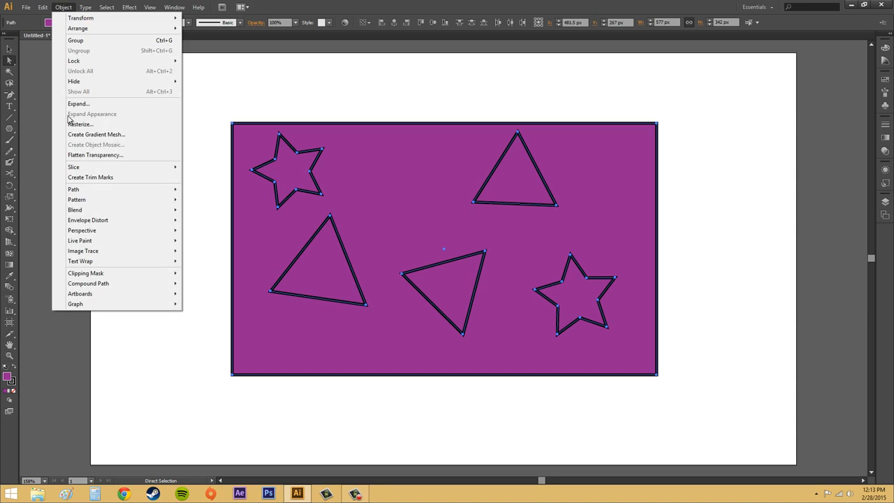
mouse_move(92, 285)
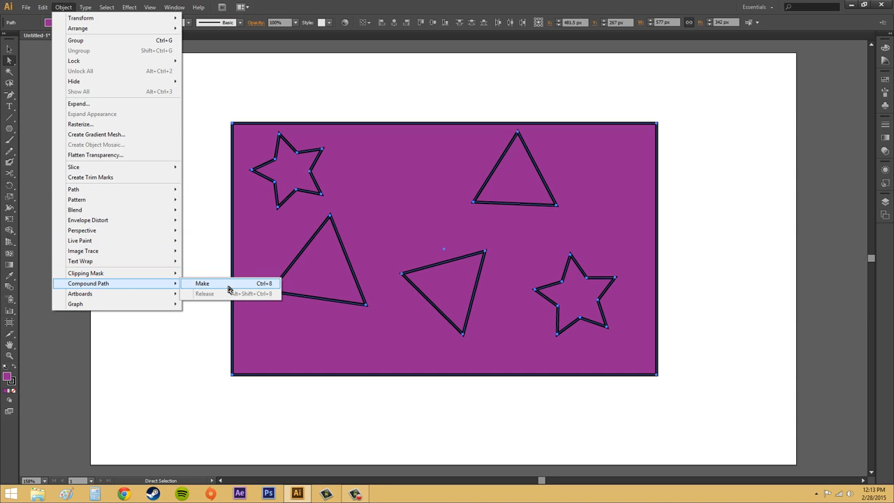
click(229, 284)
click(9, 49)
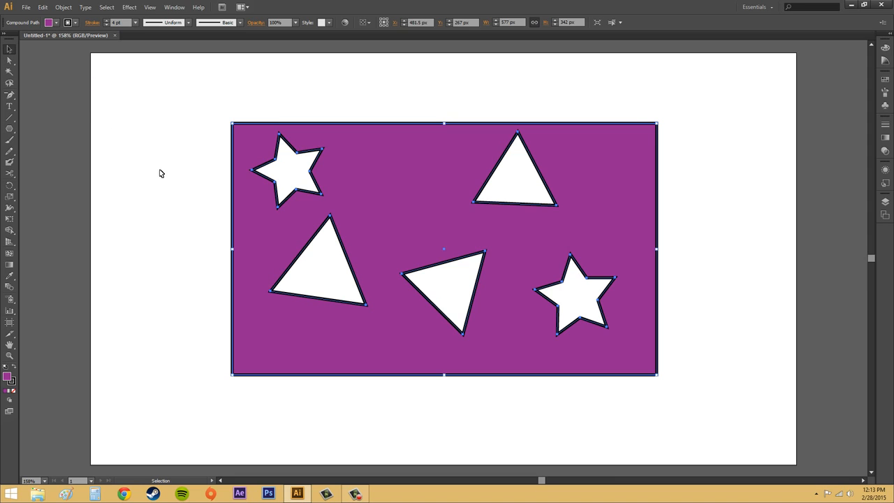
click(178, 185)
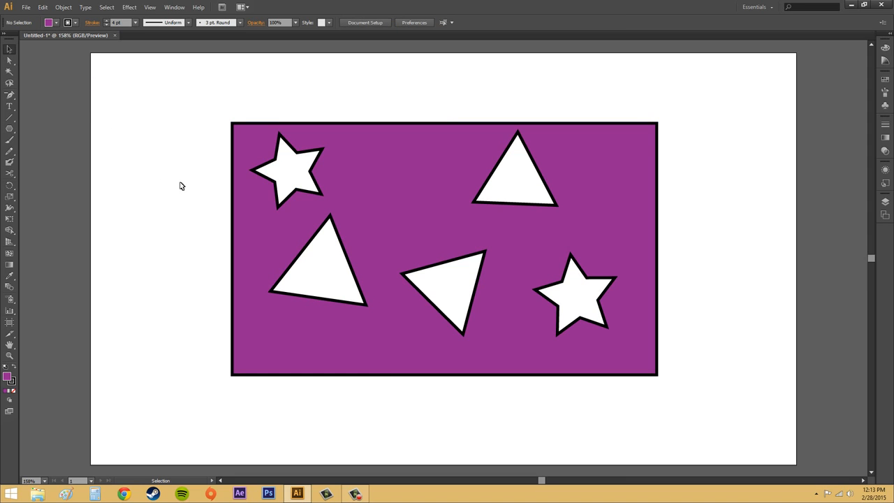
click(496, 345)
mouse_move(504, 334)
mouse_down()
mouse_move(572, 261)
mouse_move(488, 315)
mouse_move(501, 319)
mouse_move(502, 380)
mouse_move(470, 386)
mouse_move(441, 315)
mouse_move(432, 318)
mouse_move(540, 361)
mouse_move(507, 351)
mouse_move(497, 360)
mouse_move(498, 322)
mouse_move(516, 336)
mouse_move(483, 333)
mouse_move(504, 333)
mouse_up()
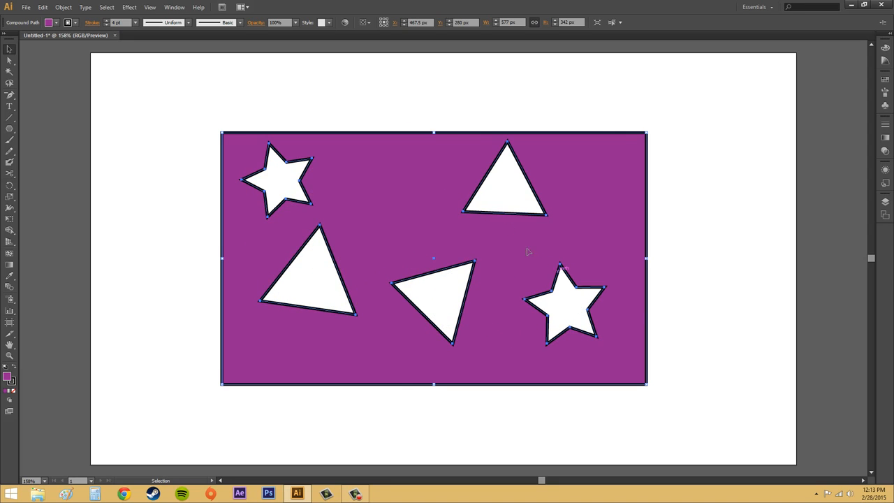
- Select only the lower-left triangle within the compound path and display its Attributes settings, with the Appearance settings collapsed
click(174, 7)
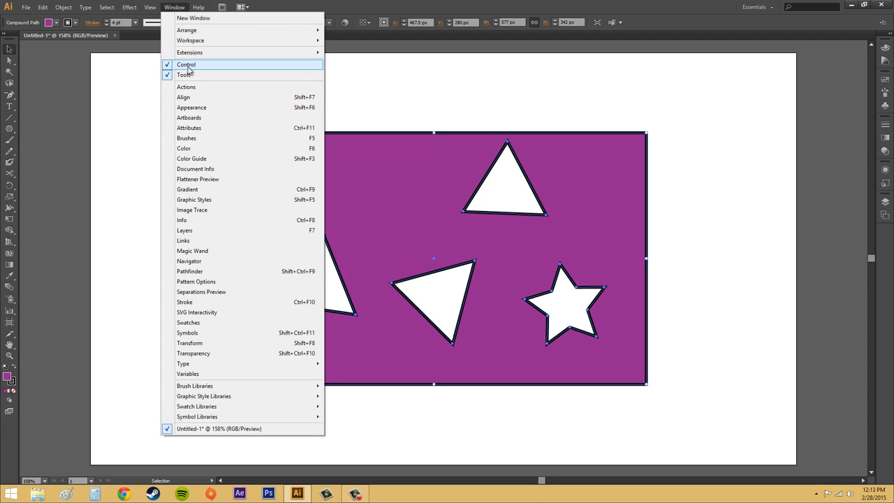
click(190, 107)
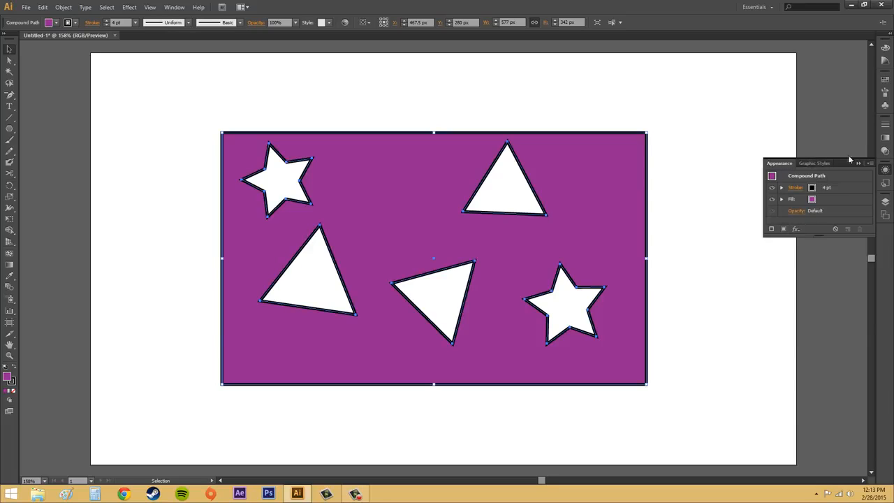
click(9, 60)
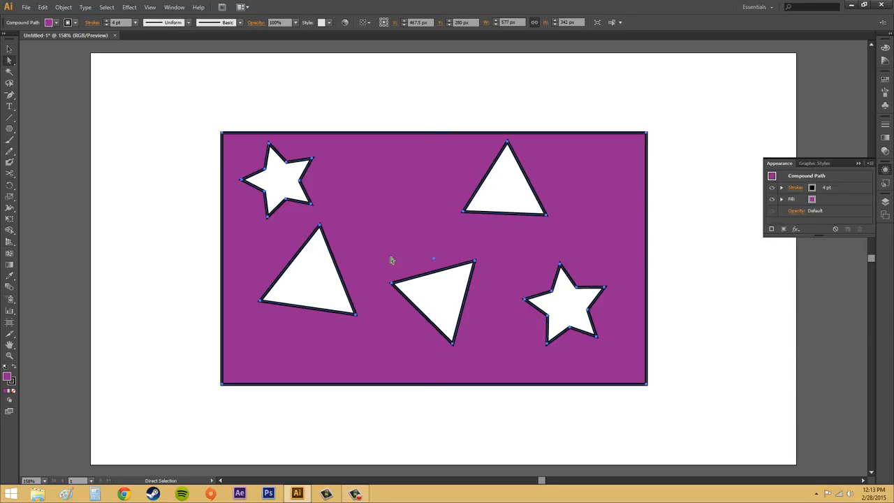
click(185, 229)
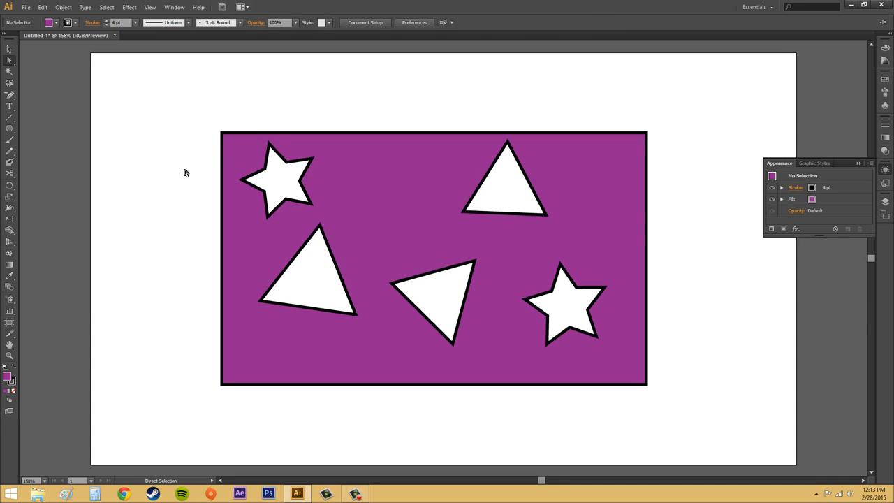
click(341, 273)
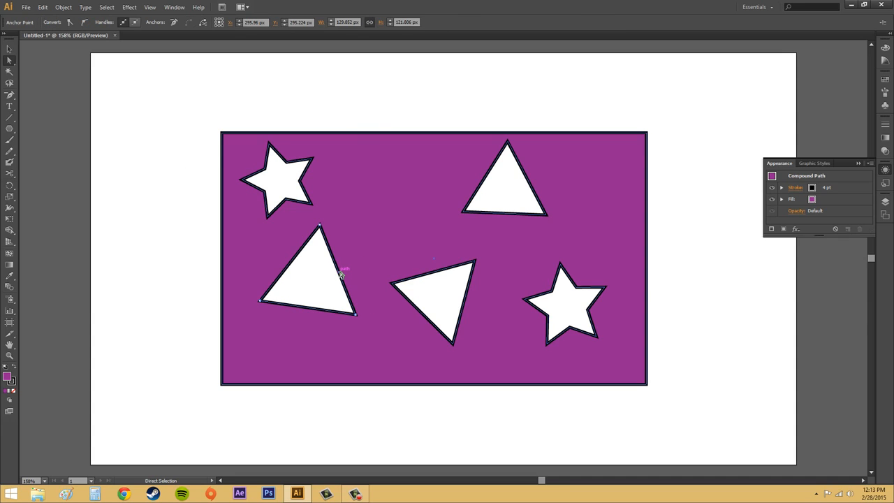
click(174, 7)
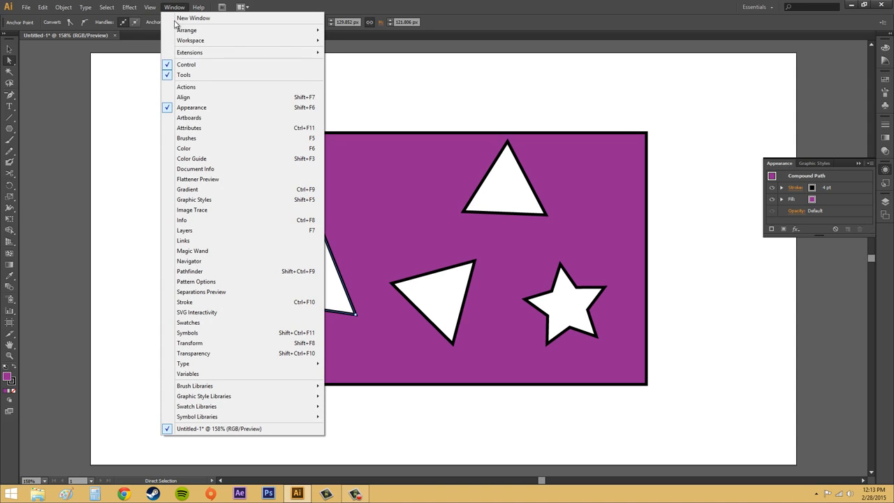
click(200, 128)
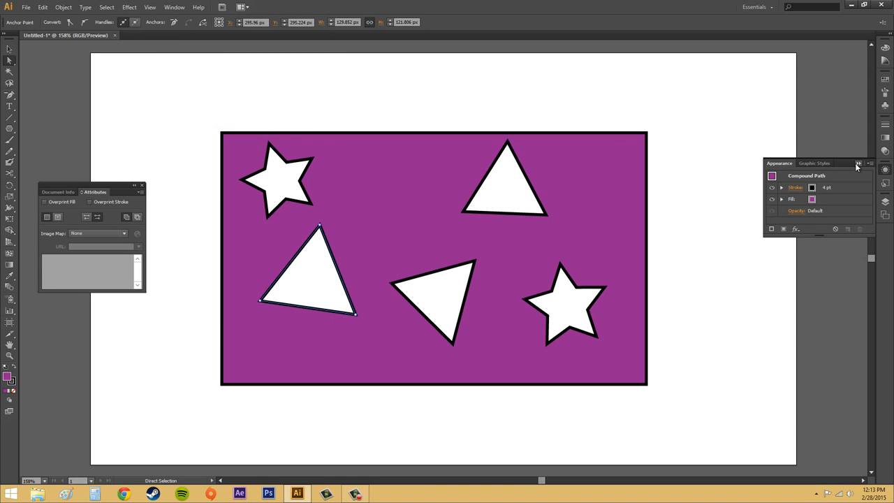
click(858, 163)
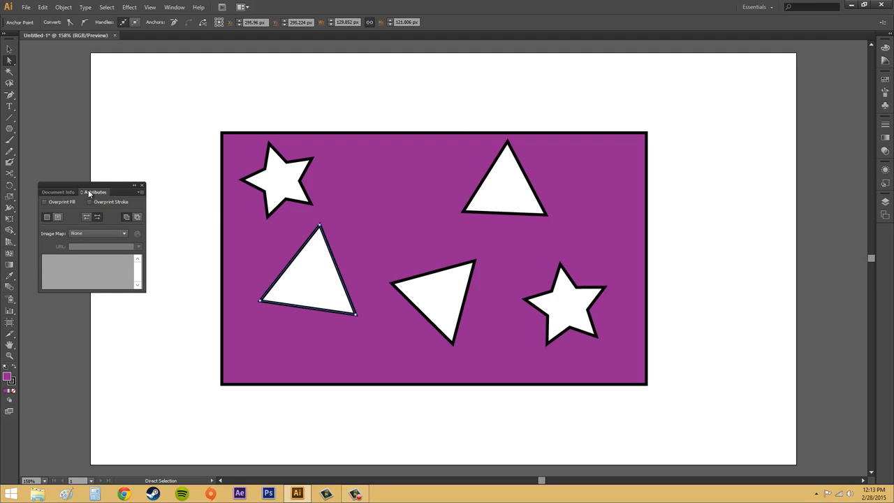
click(140, 192)
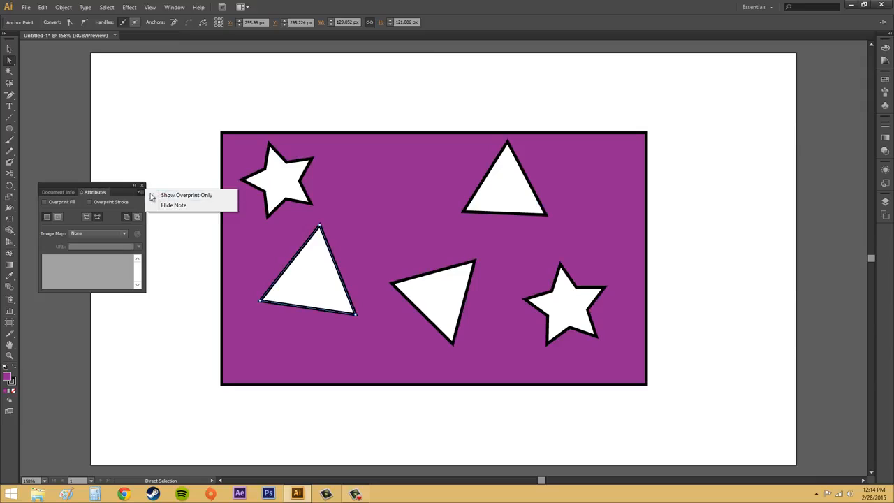
click(168, 195)
click(140, 192)
click(175, 199)
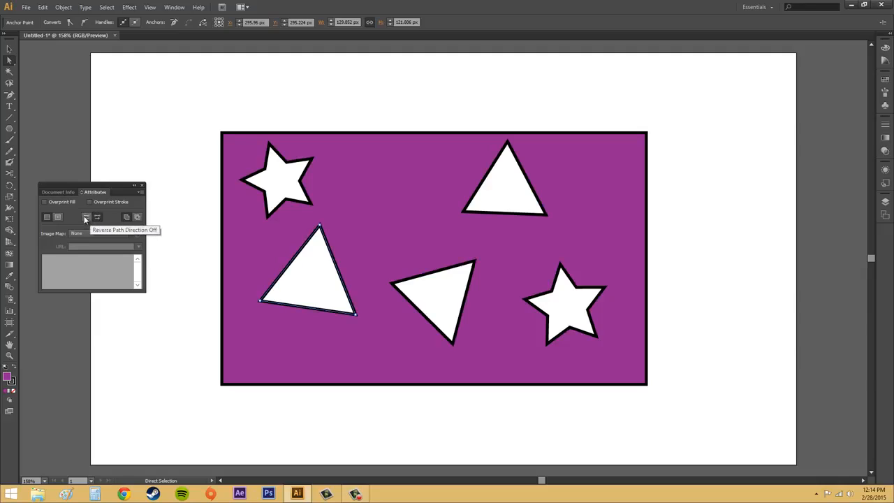
- Set the lower-left triangle to Reverse Path Direction Off, switching it on once in between to compare
click(87, 218)
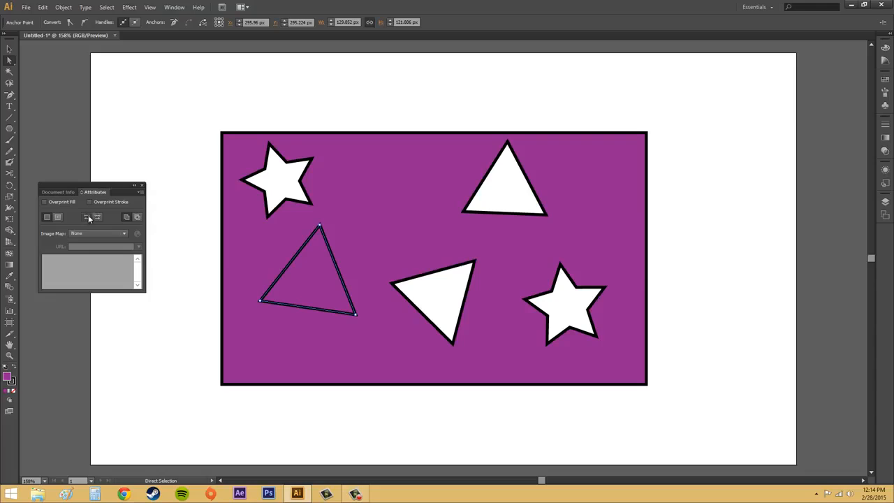
click(97, 218)
click(86, 217)
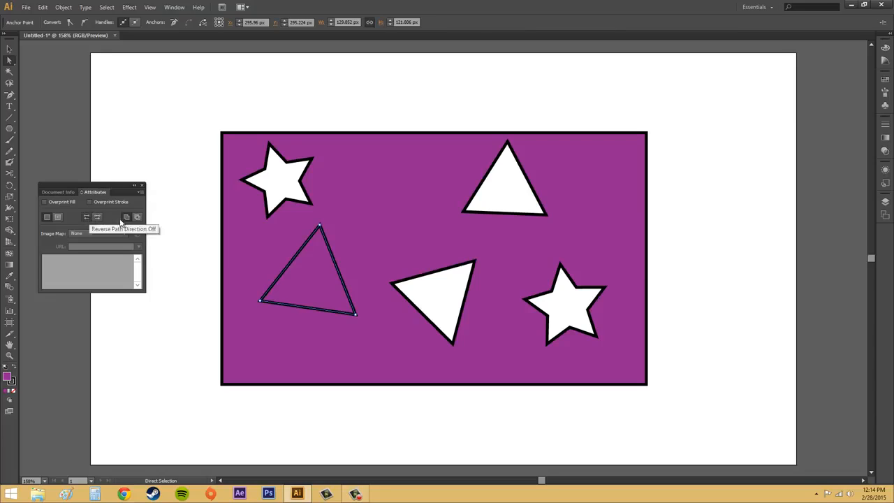
- Apply Reverse Path Direction Off to the entire compound path, and deselect it
click(439, 212)
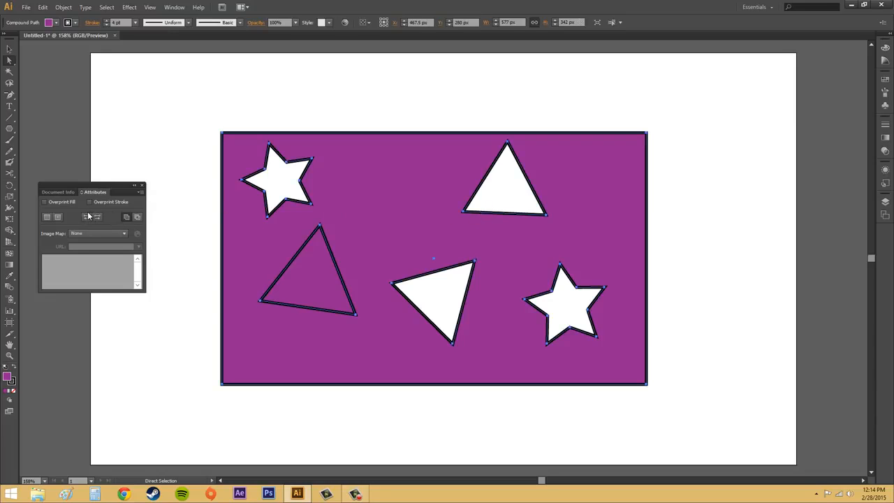
click(87, 217)
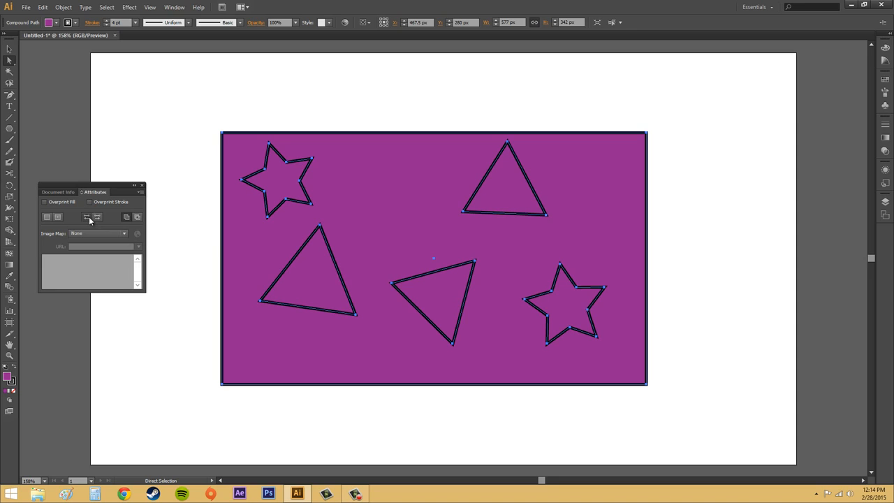
click(705, 256)
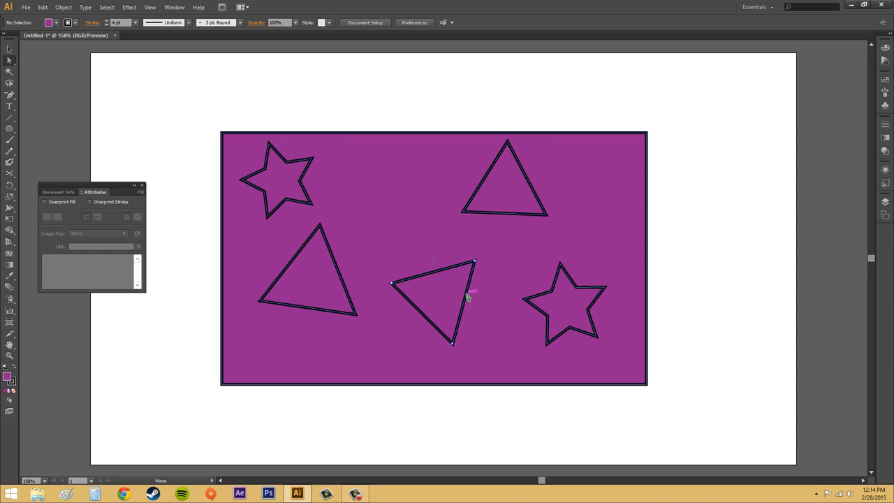
- Switch Reverse Path Direction on and back off for the lower-middle triangle, and deselect it
click(466, 296)
click(97, 218)
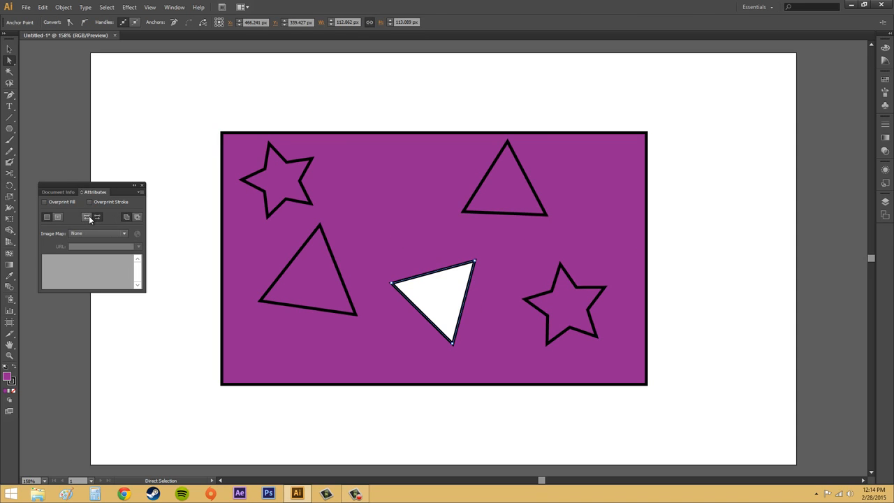
click(89, 215)
click(689, 210)
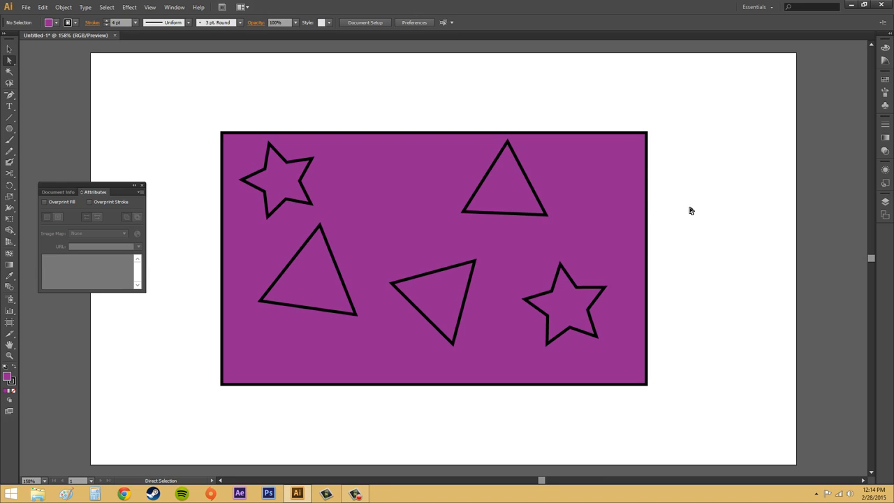
- Close the Attributes settings, select only the lower-middle triangle and display the Attributes settings again
click(142, 187)
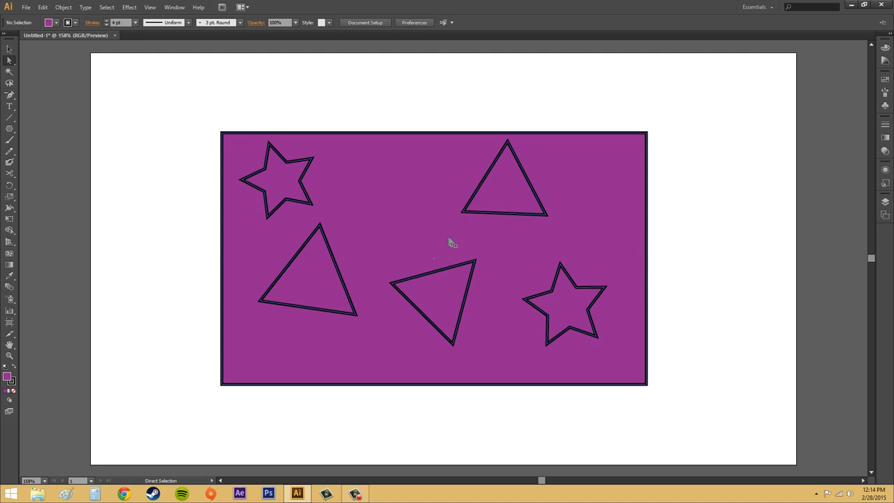
click(439, 274)
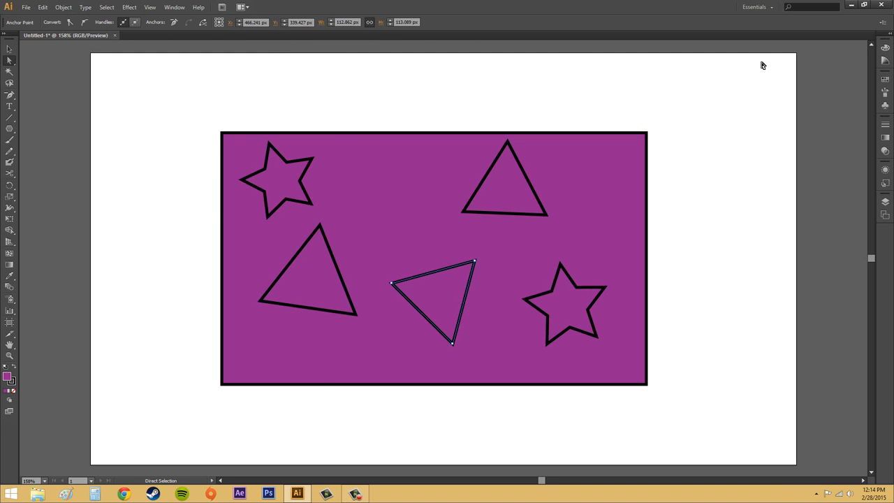
click(174, 7)
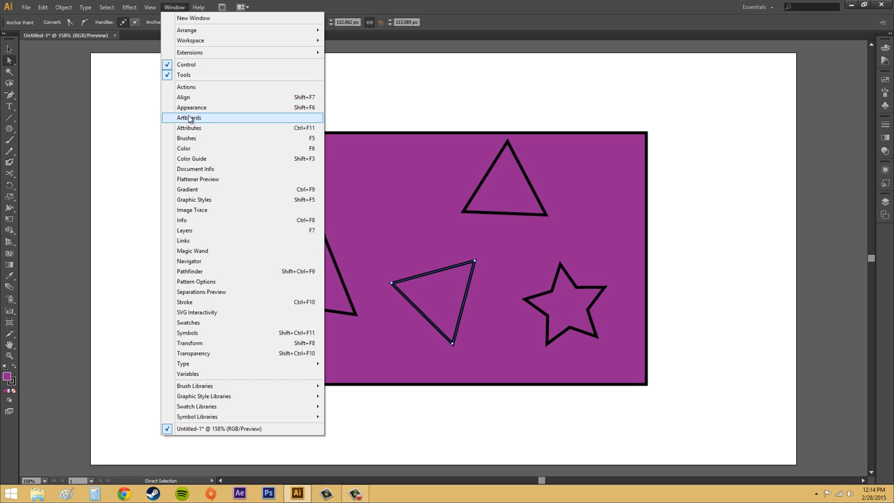
click(191, 127)
click(268, 148)
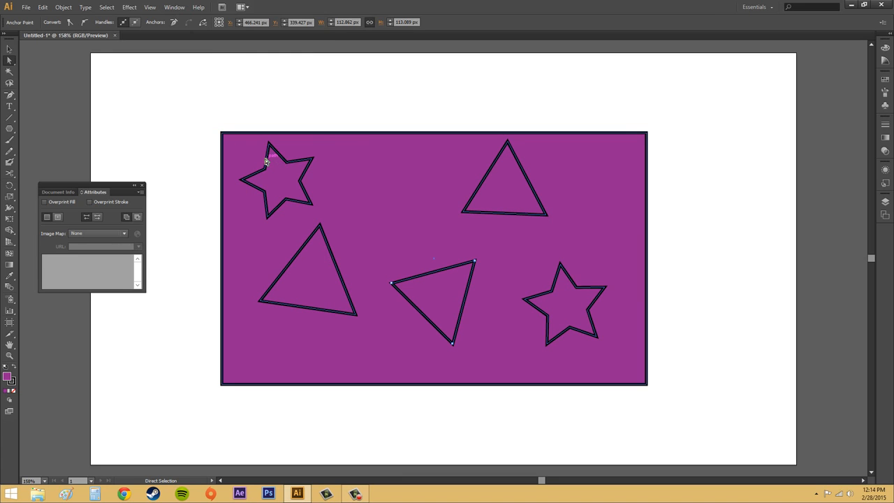
- Set the entire compound path to Reverse Path Direction Off, nudge it 4 px to the right, and deselect it
drag(194, 100, 701, 416)
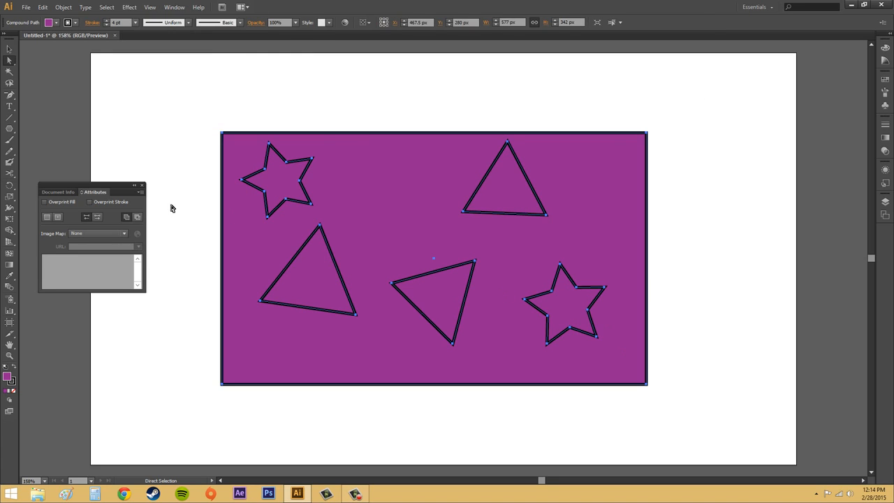
click(97, 217)
click(88, 217)
key(Right)
key(Right)
key(Right)
key(Right)
click(351, 126)
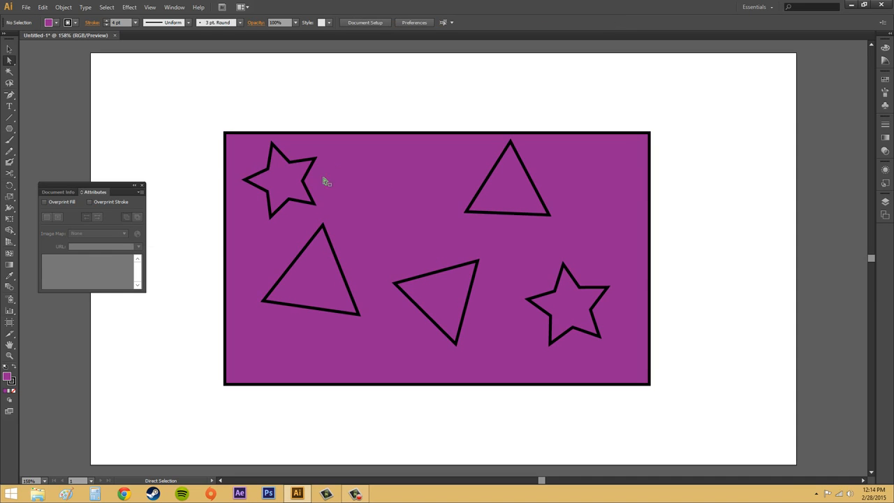
- Turn Reverse Path Direction On for the two stars and three triangles inside the rectangle, and deselect them
click(307, 189)
shift+click(332, 250)
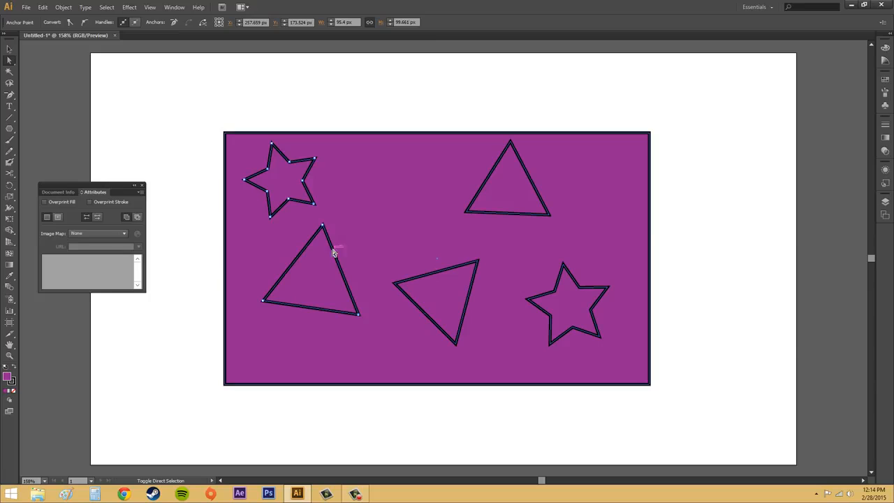
shift+click(458, 265)
shift+click(508, 212)
shift+click(553, 287)
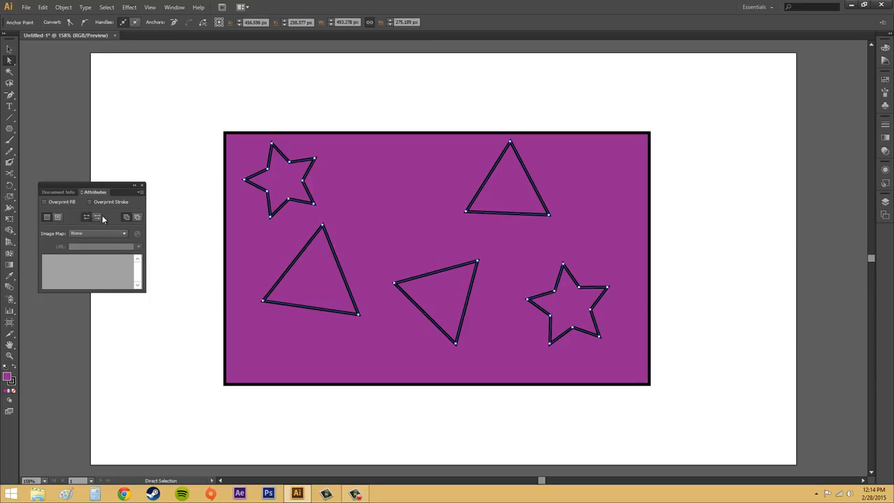
click(97, 218)
click(690, 205)
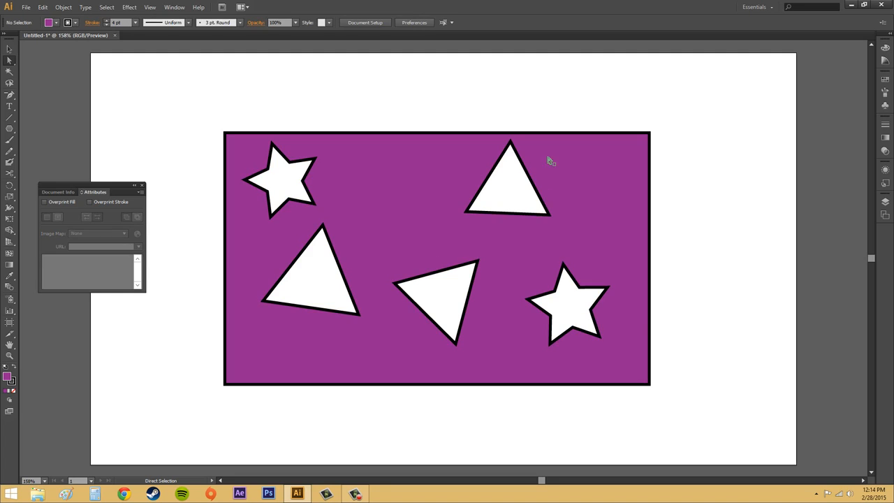
- Close the Attributes settings and check the Compound Path commands with only the lower-middle triangle selected
click(142, 185)
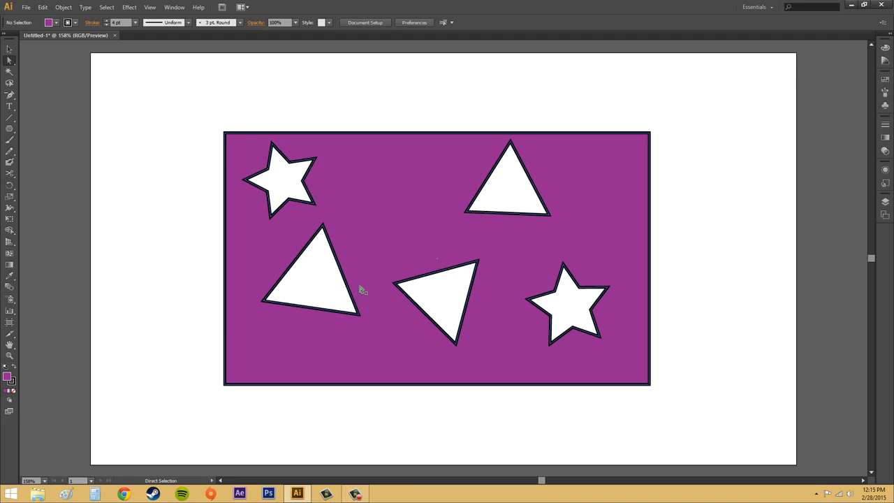
click(471, 285)
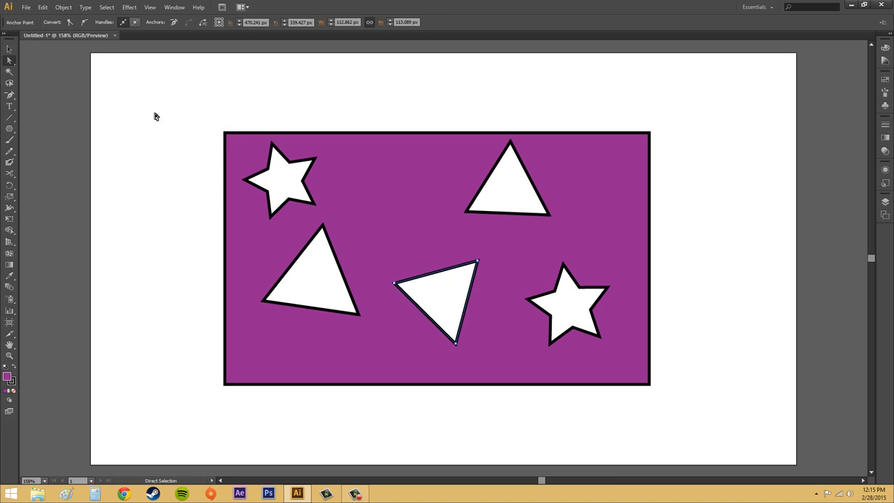
click(70, 7)
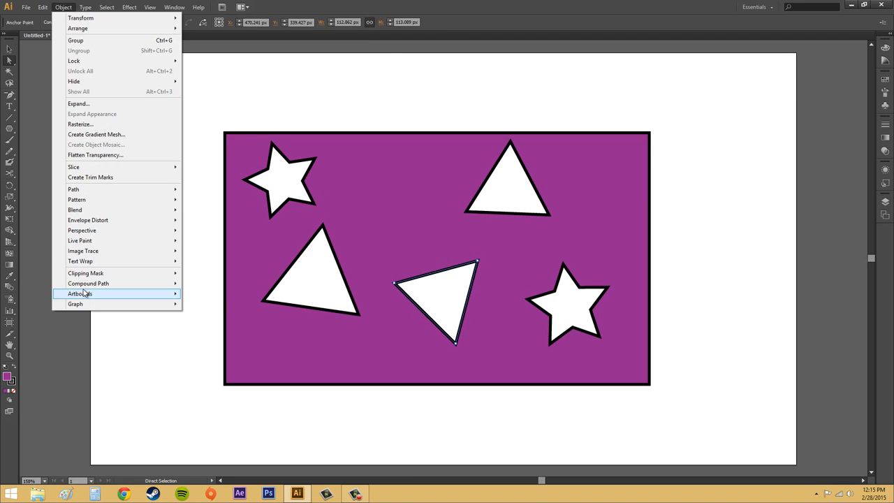
mouse_move(85, 285)
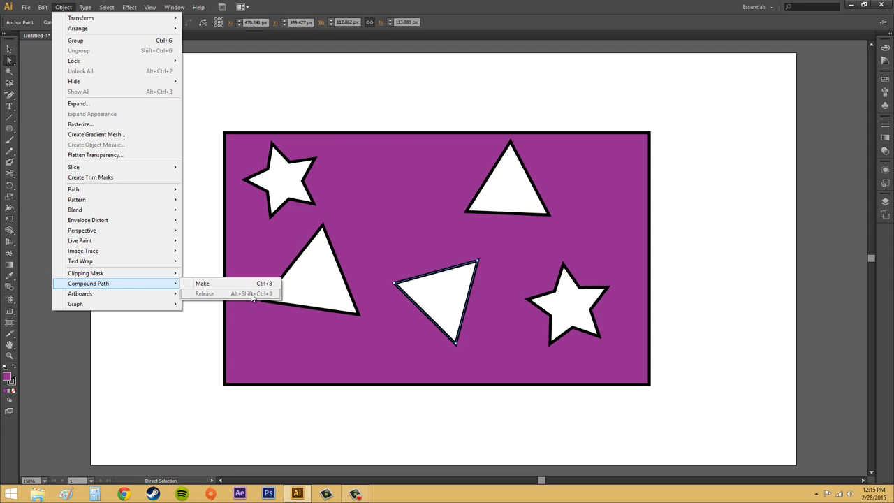
click(513, 203)
- Release the entire compound path into separate shapes, and deselect them with the Selection tool
click(388, 166)
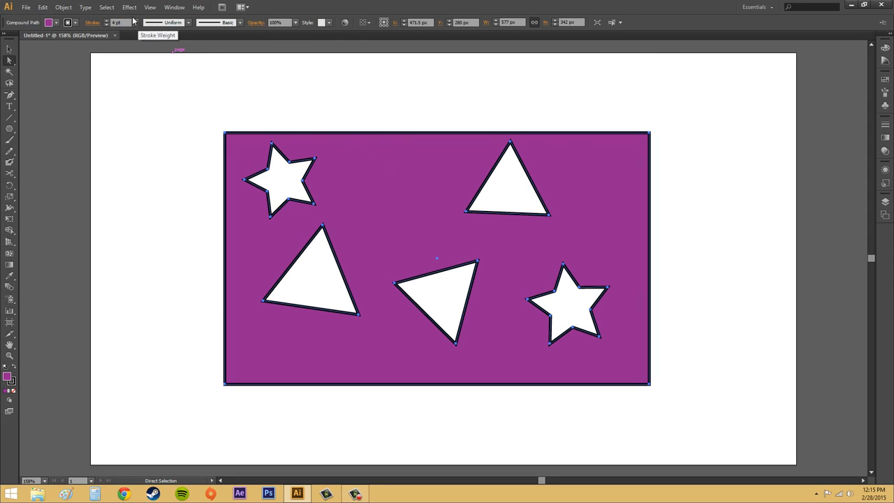
click(63, 7)
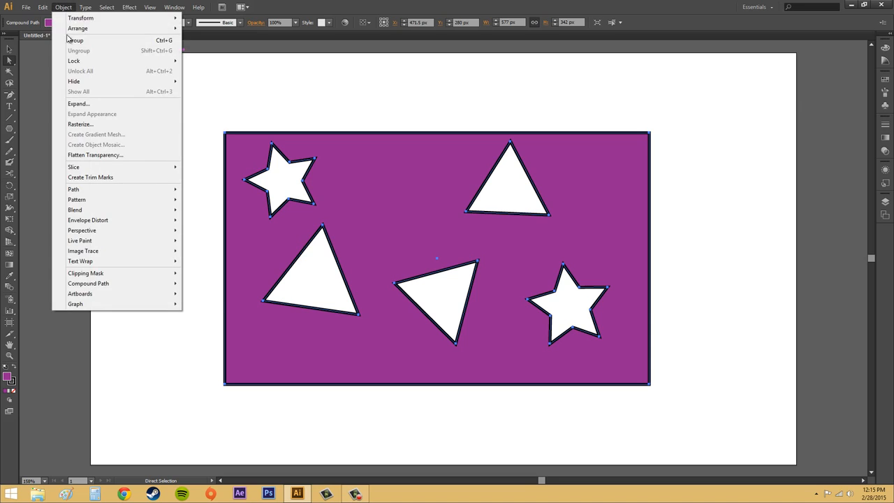
mouse_move(100, 285)
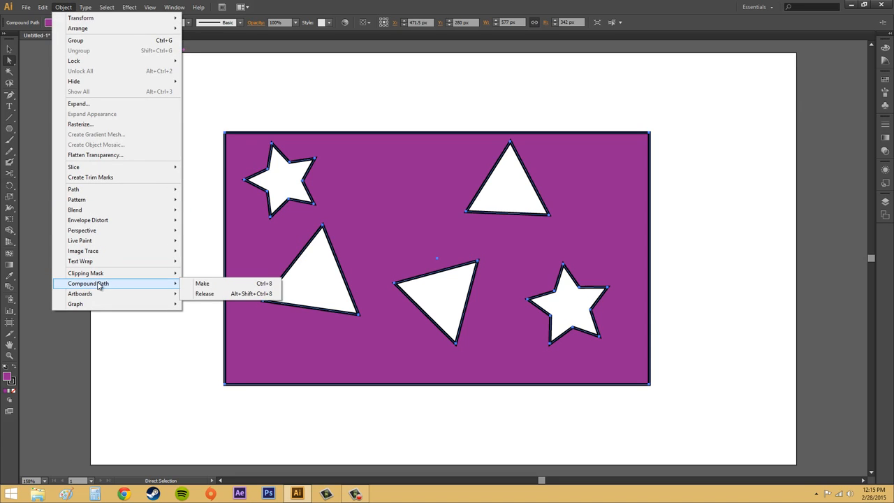
click(236, 294)
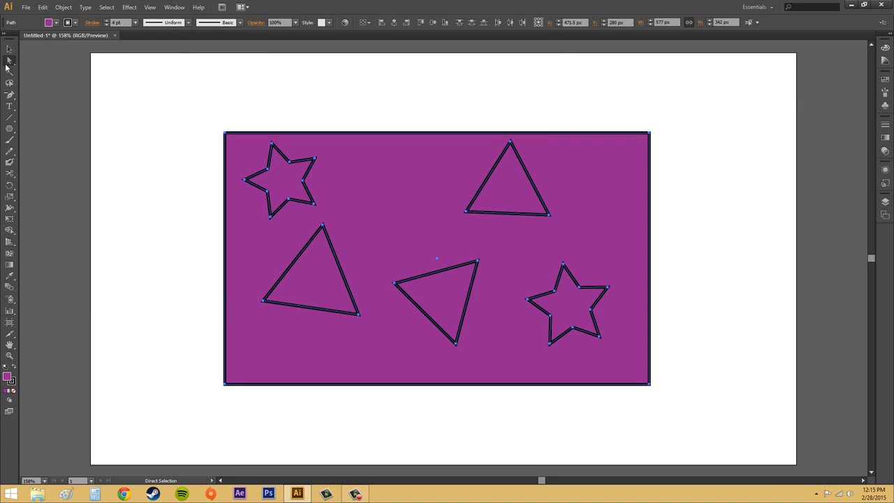
click(9, 49)
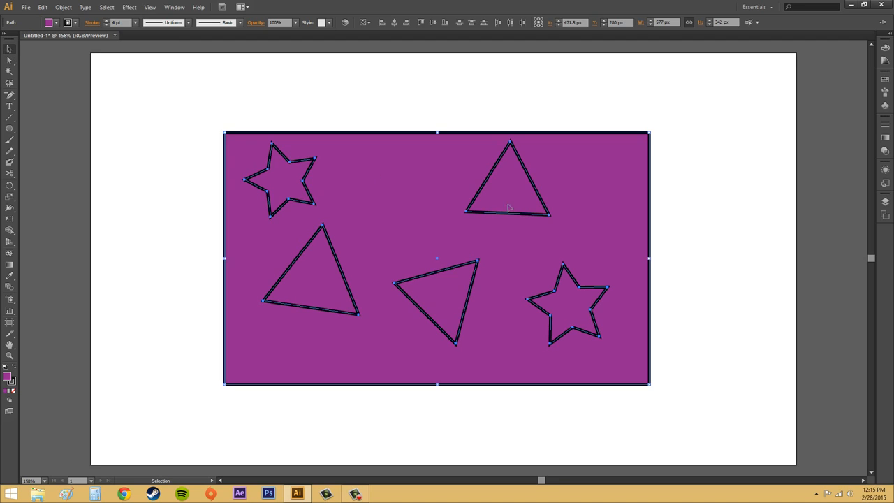
click(711, 208)
- Move the upper-right triangle out of the rectangle onto the blank artboard, and undo the move
double_click(538, 184)
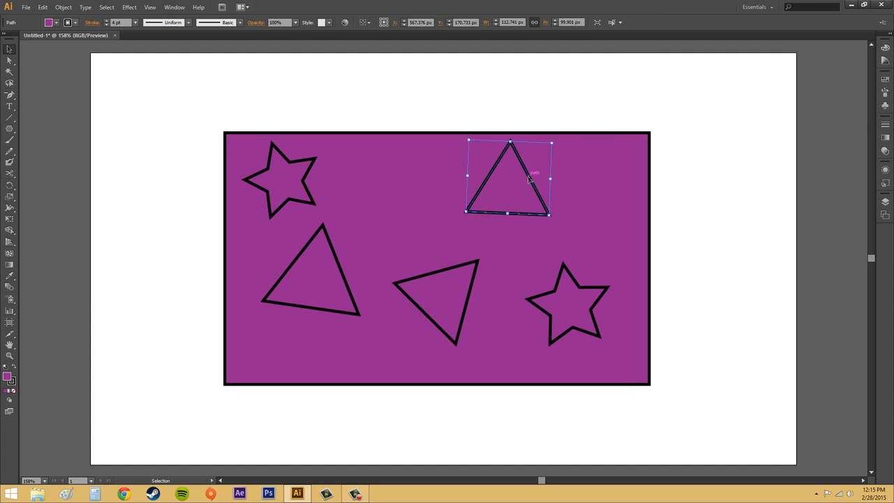
drag(528, 178, 746, 120)
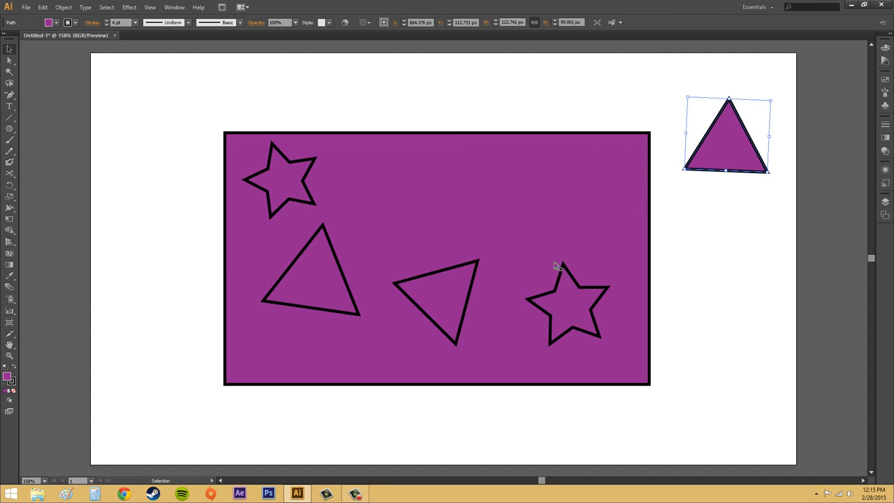
key(ctrl+z)
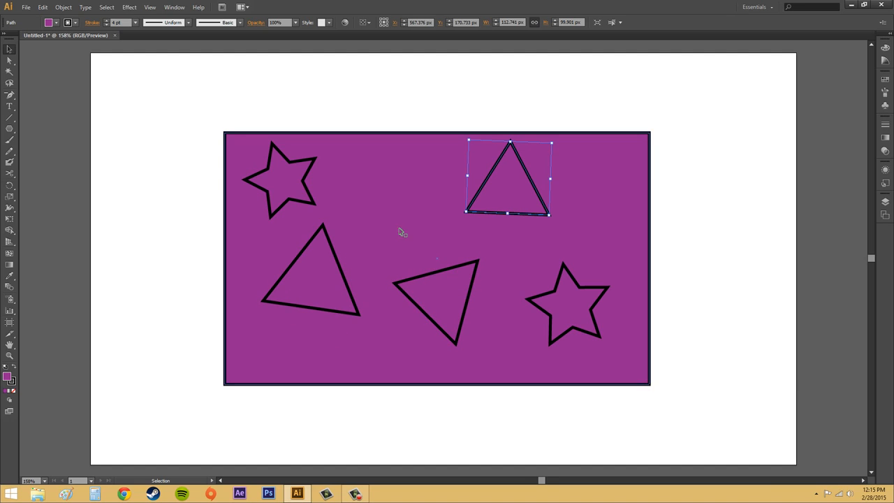
- Check the Compound Path commands available for the upper-right triangle, and deselect it
click(71, 10)
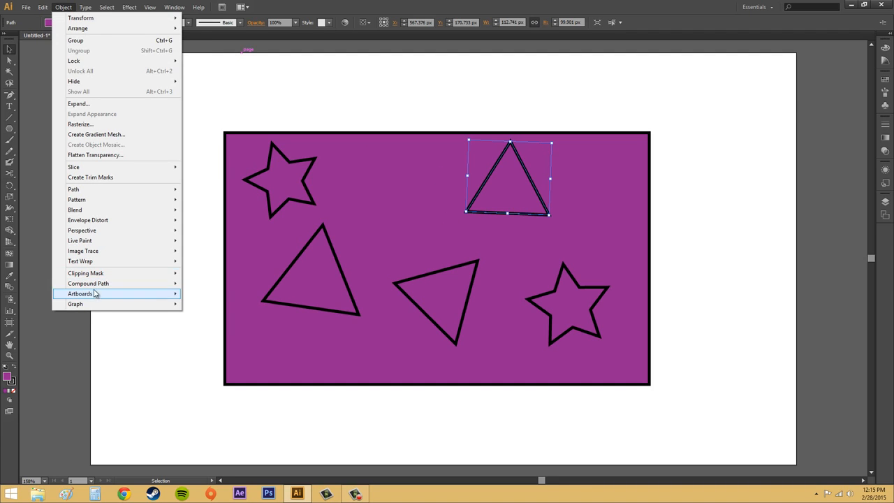
mouse_move(95, 284)
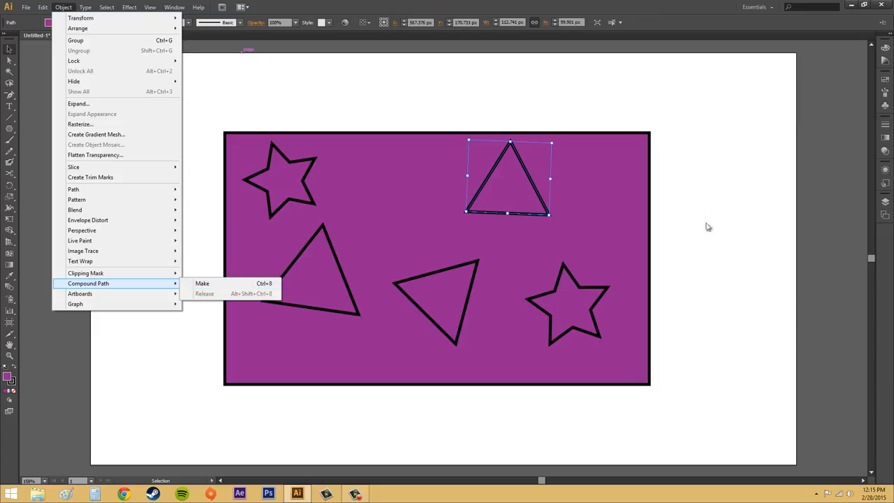
click(738, 222)
click(738, 222)
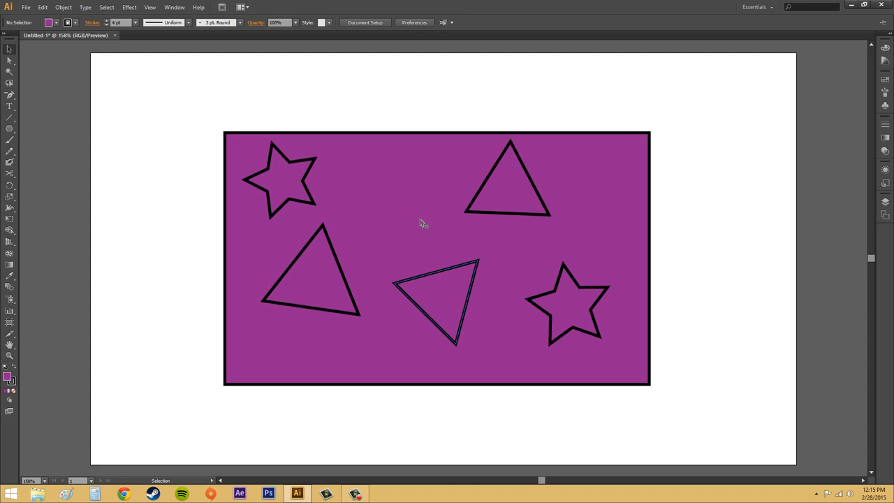
- Apply Outline Stroke to the lower-middle triangle
click(432, 276)
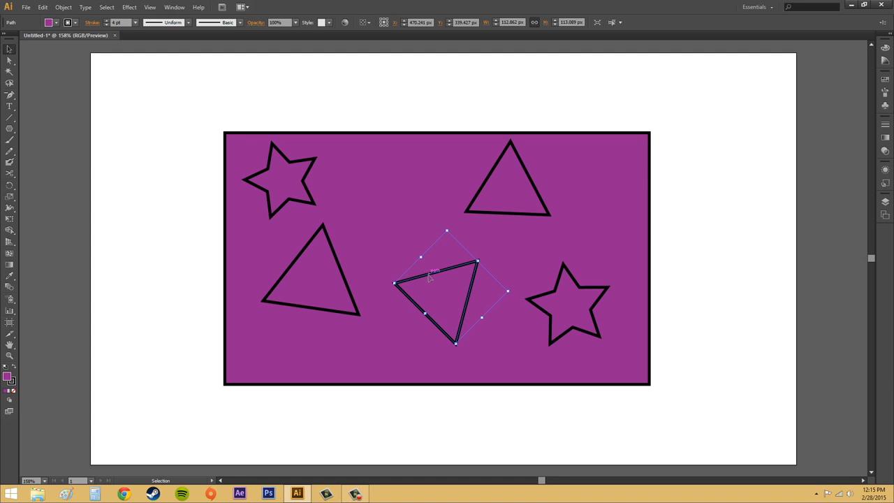
click(63, 7)
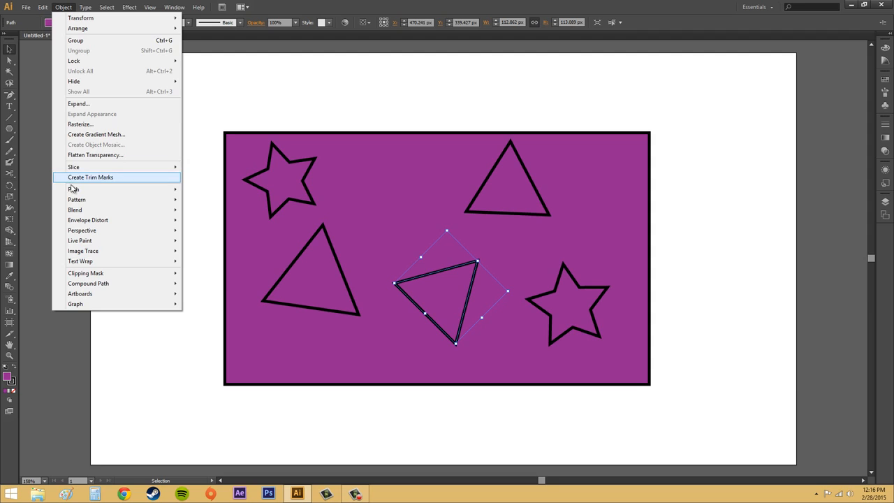
mouse_move(83, 188)
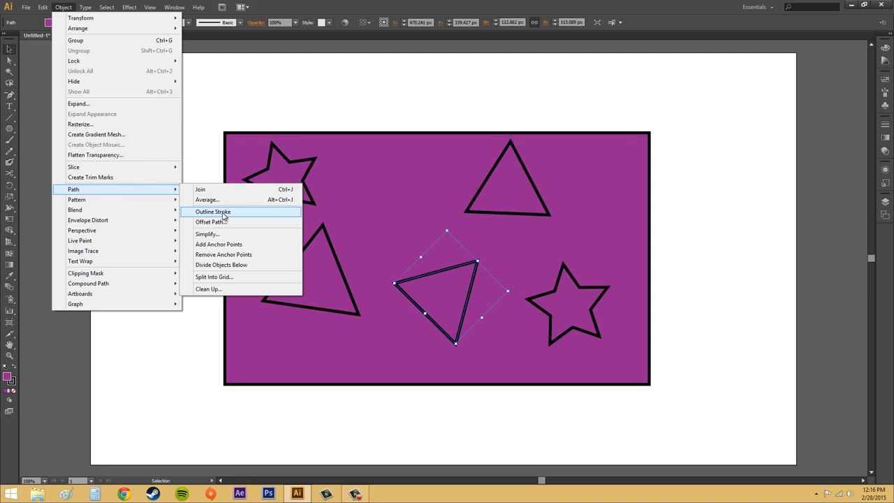
click(213, 212)
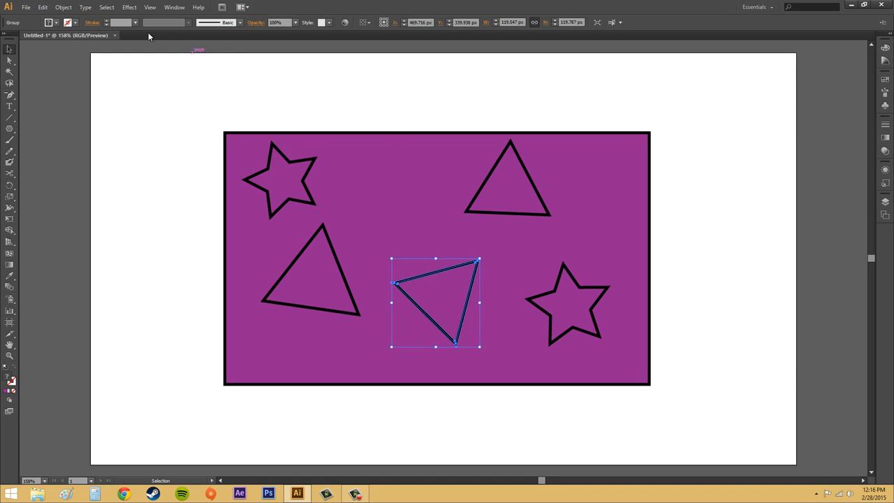
- Make a compound path from the outlined lower-middle triangle and the purple rectangle, and deselect it
shift+click(389, 139)
click(63, 7)
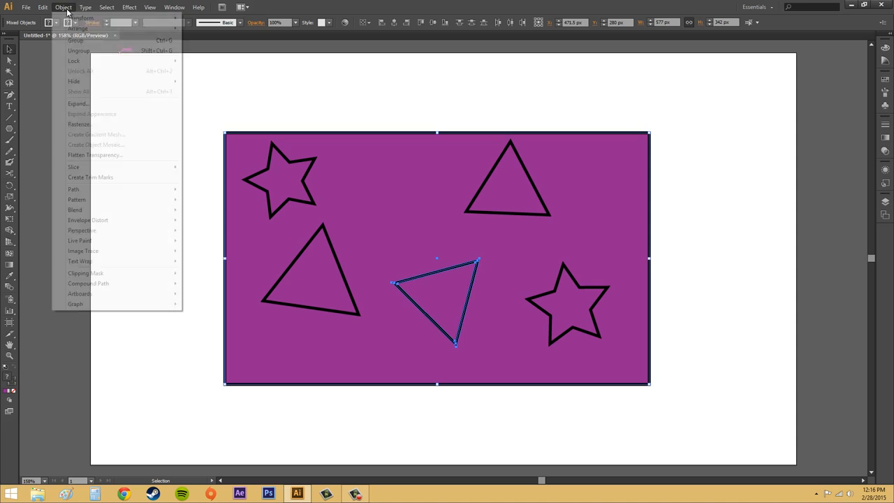
mouse_move(101, 285)
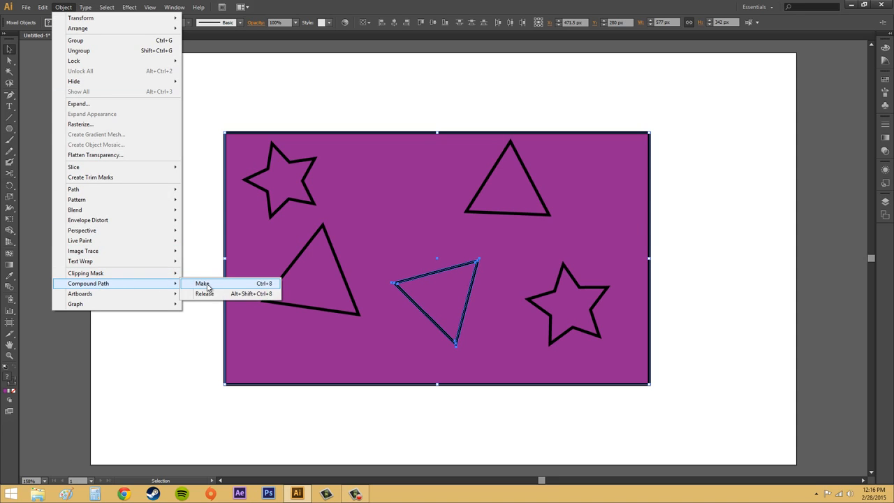
click(202, 284)
click(726, 154)
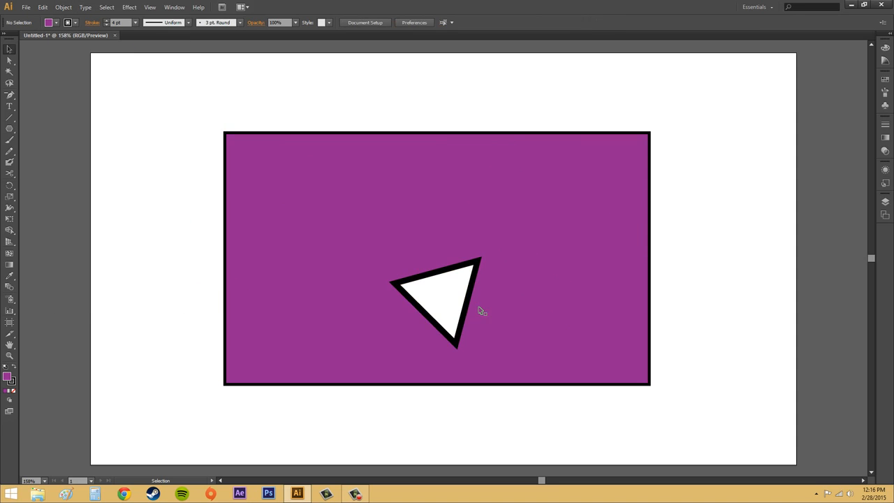
- Select the compound path of the rectangle and triangle and move it around the artboard to expose the shapes beneath
click(448, 272)
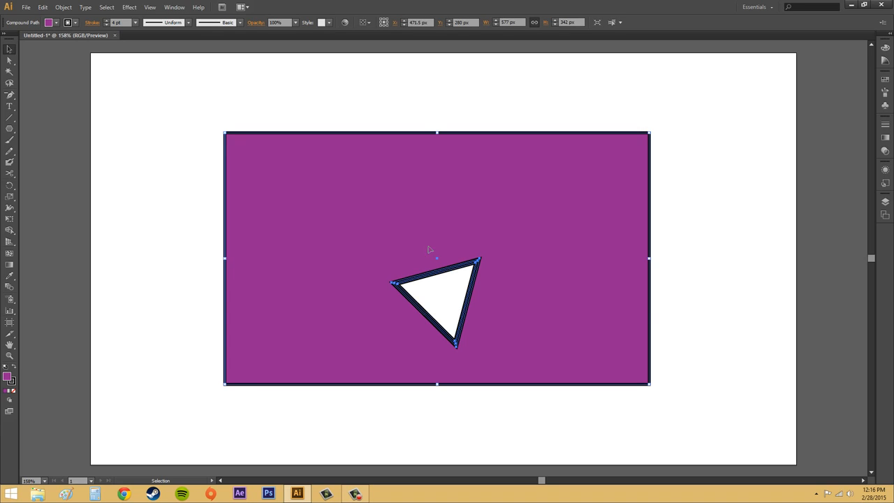
click(730, 299)
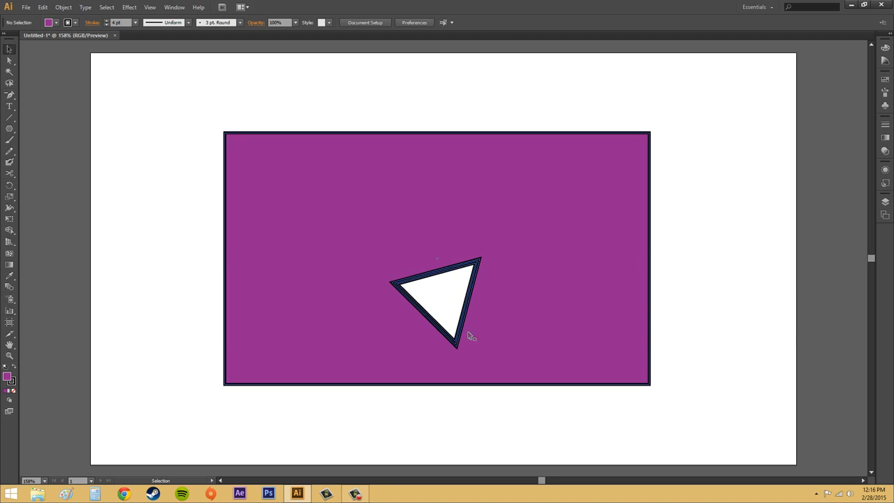
click(328, 204)
click(717, 245)
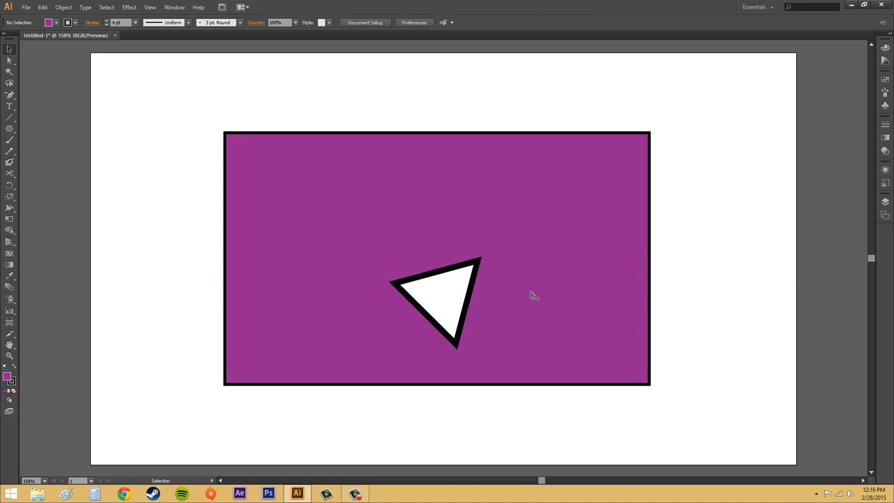
click(415, 281)
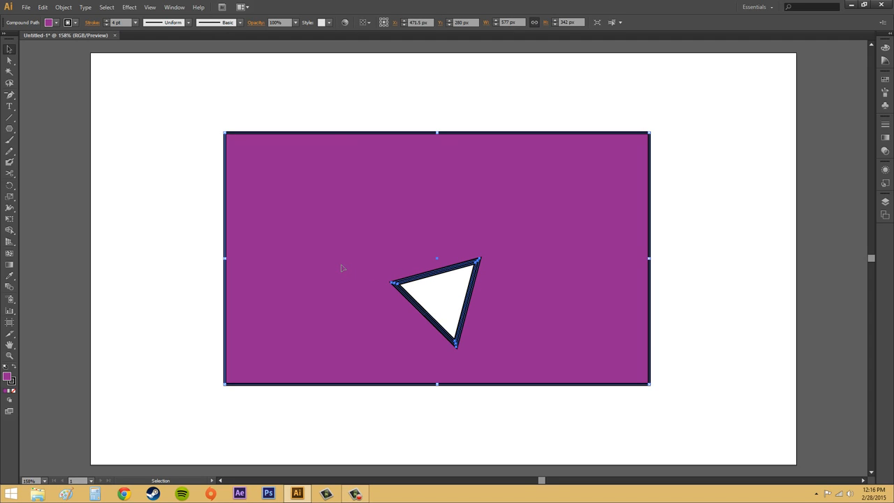
drag(398, 173, 263, 184)
drag(351, 194, 562, 132)
drag(616, 194, 742, 289)
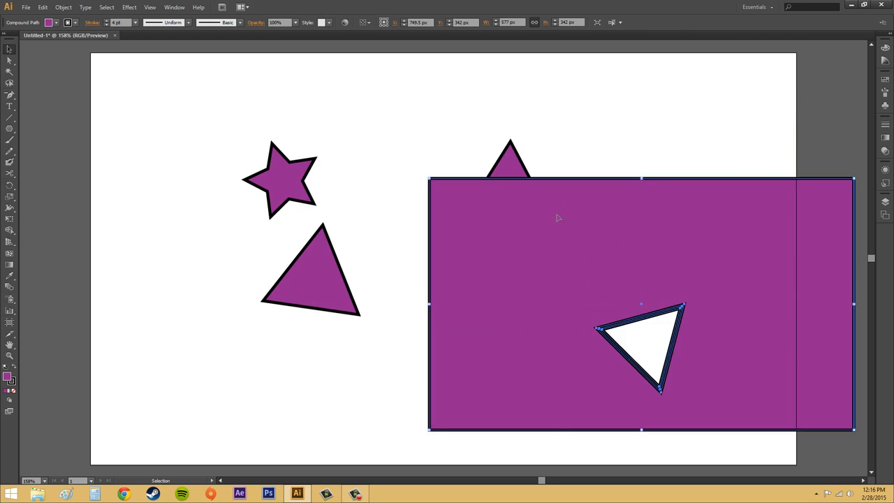
drag(557, 217, 256, 189)
drag(384, 203, 504, 168)
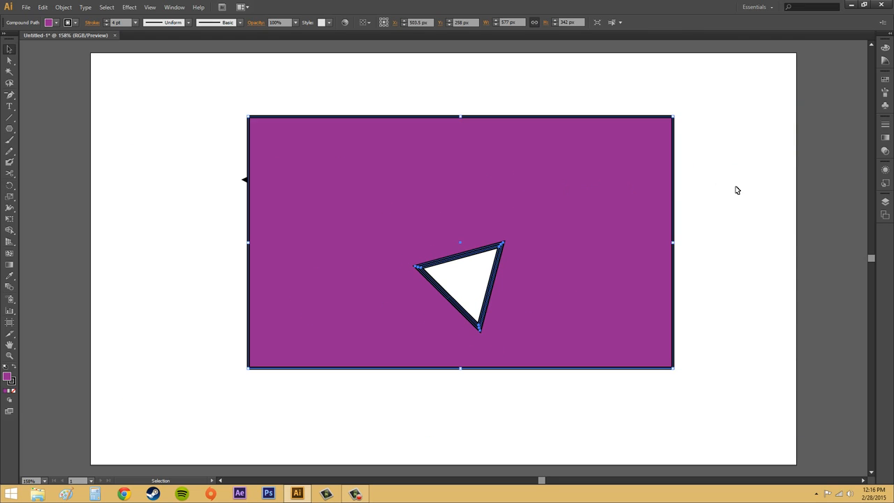
- Undo the compound path's moves, its creation and the triangle's outlined stroke, and deselect everything
key(ctrl+z)
key(ctrl+z)
key(ctrl+z)
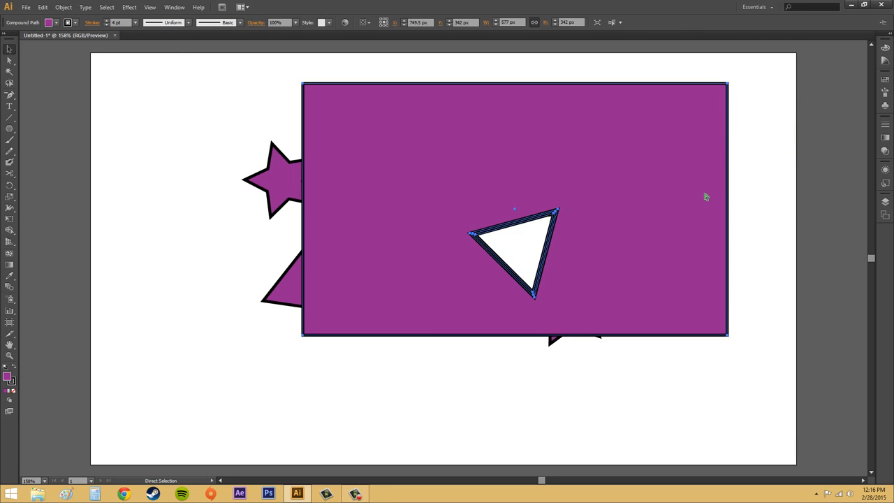
key(ctrl+z)
key(ctrl+z)
key(ctrl+z)
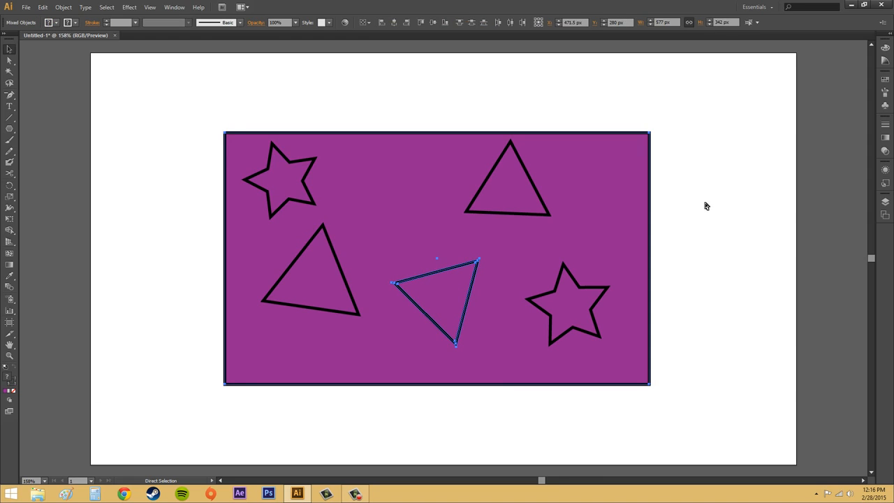
key(ctrl+z)
click(706, 208)
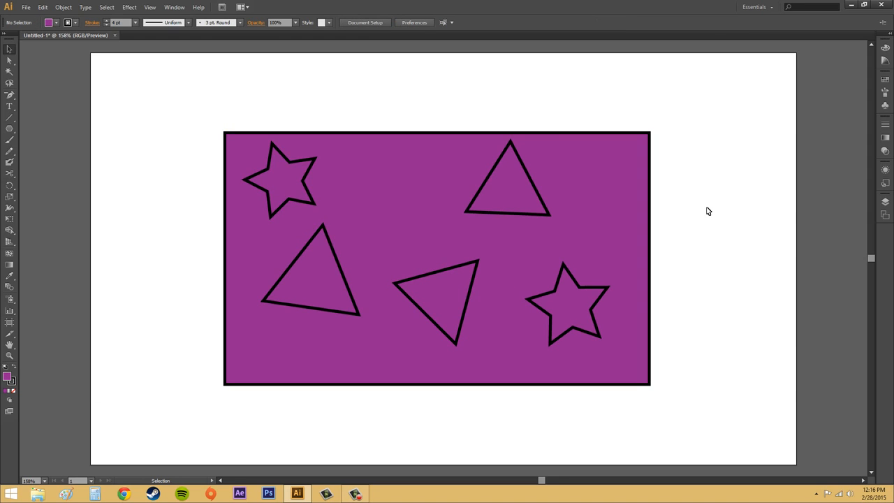